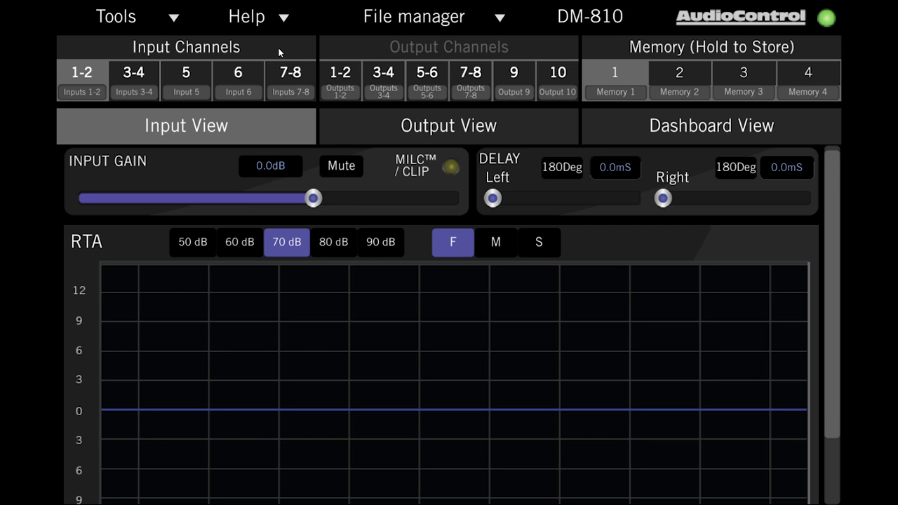
- View the input settings for channels 3-4, 5 and 6 in turn
click(144, 75)
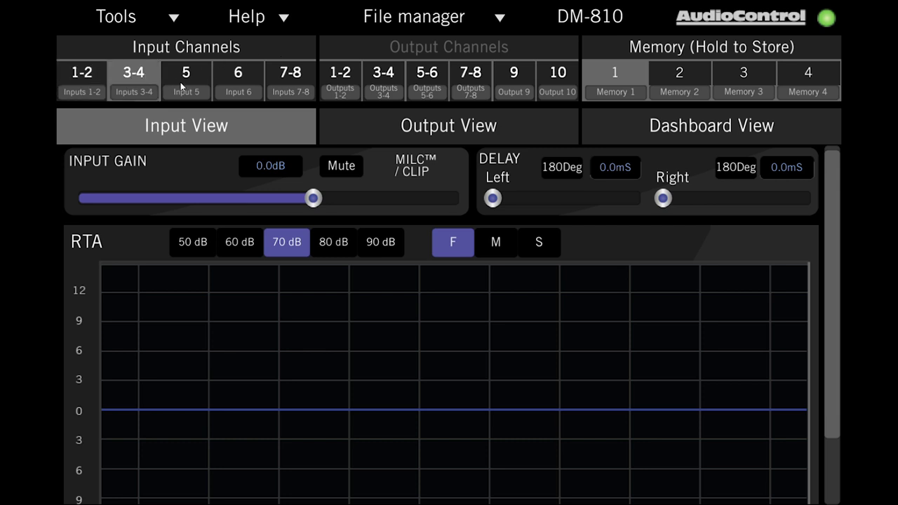
click(200, 73)
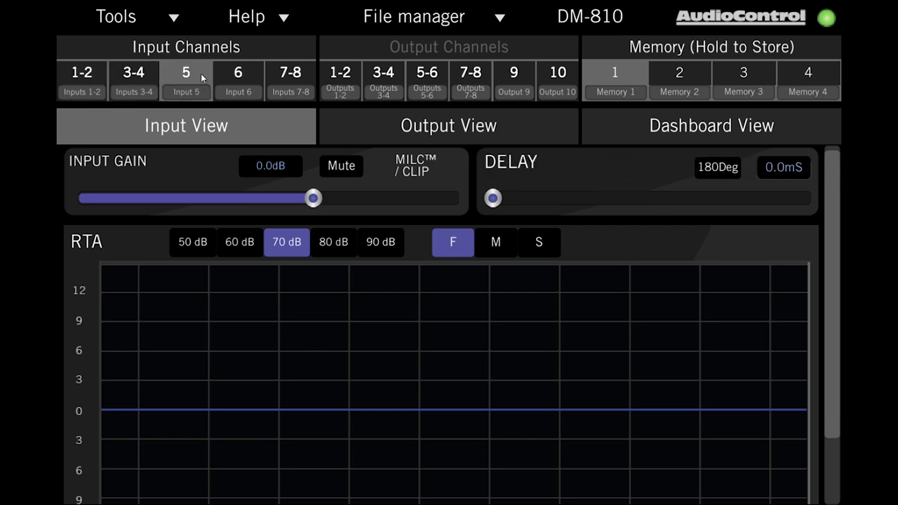
click(236, 75)
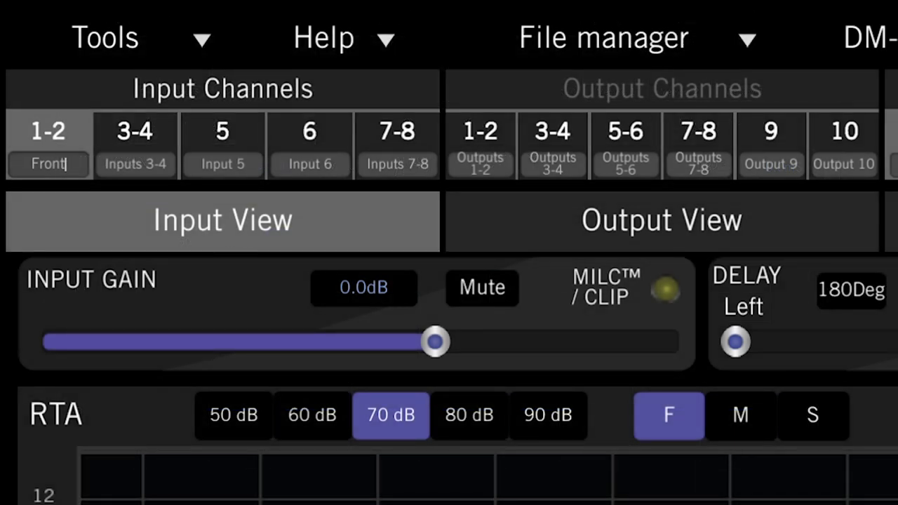
- Replace the label of input channels 1-2 with Full Range
key(BackSpace)
key(BackSpace)
key(BackSpace)
key(BackSpace)
key(BackSpace)
text(Full Range)
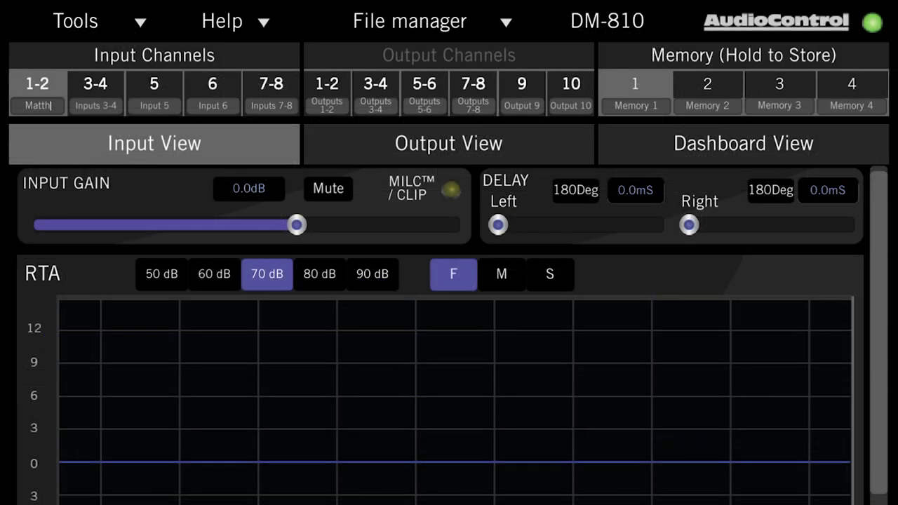
- Clear the custom label text of input channels 1-2
key(BackSpace)
key(BackSpace)
key(BackSpace)
key(BackSpace)
key(BackSpace)
key(BackSpace)
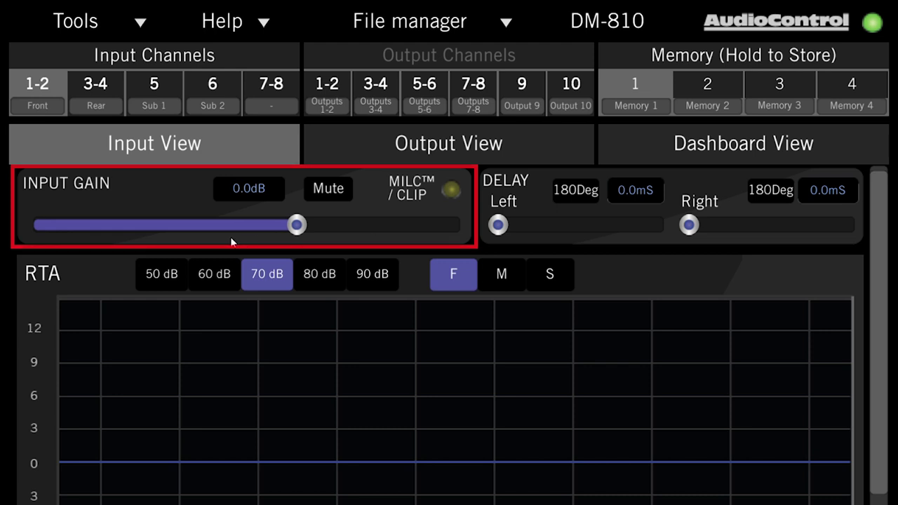
- Set the input gain of the Front channels 1-2 to -6 dB
click(248, 191)
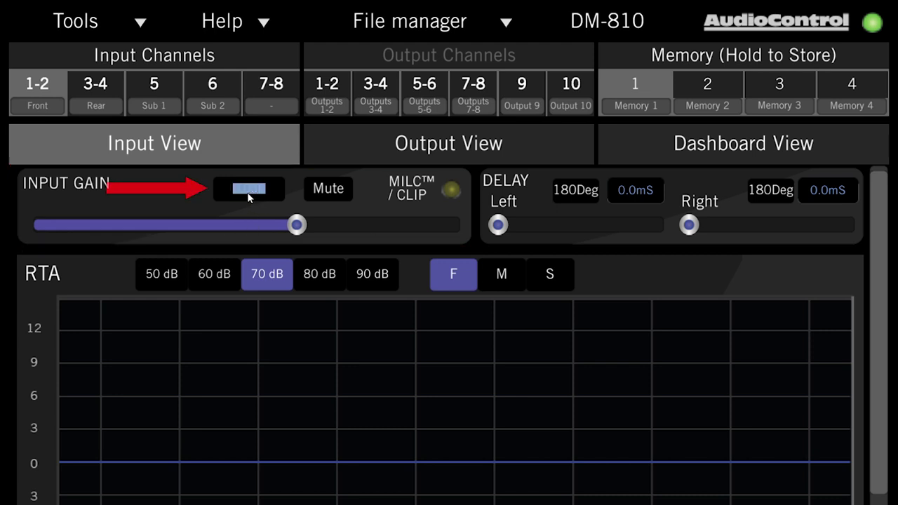
text(-6)
key(Return)
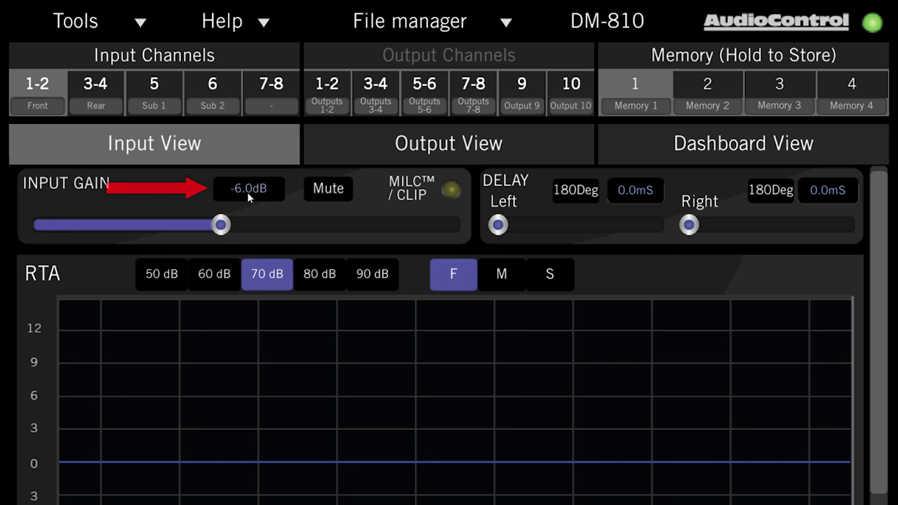
- Raise the Front channels' input gain to about 10.4 dB and bring it back down to about 0 dB
drag(225, 226, 400, 231)
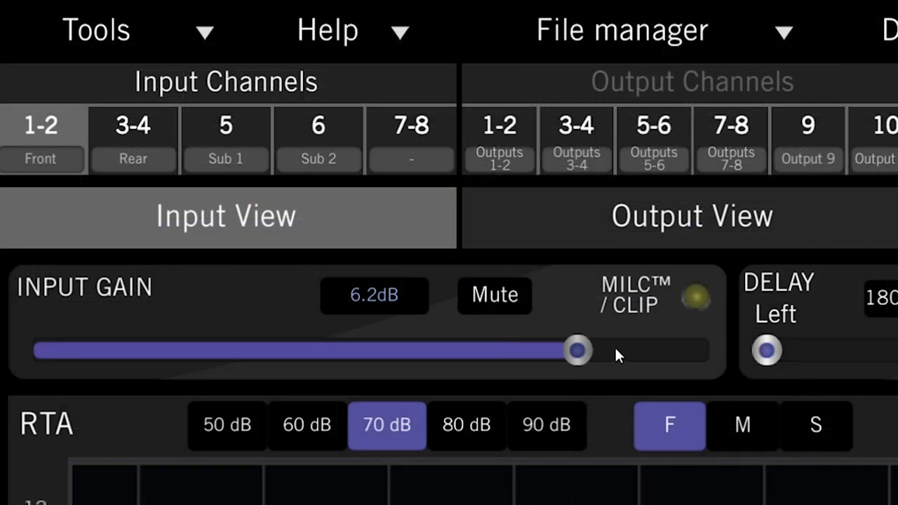
drag(615, 348, 665, 350)
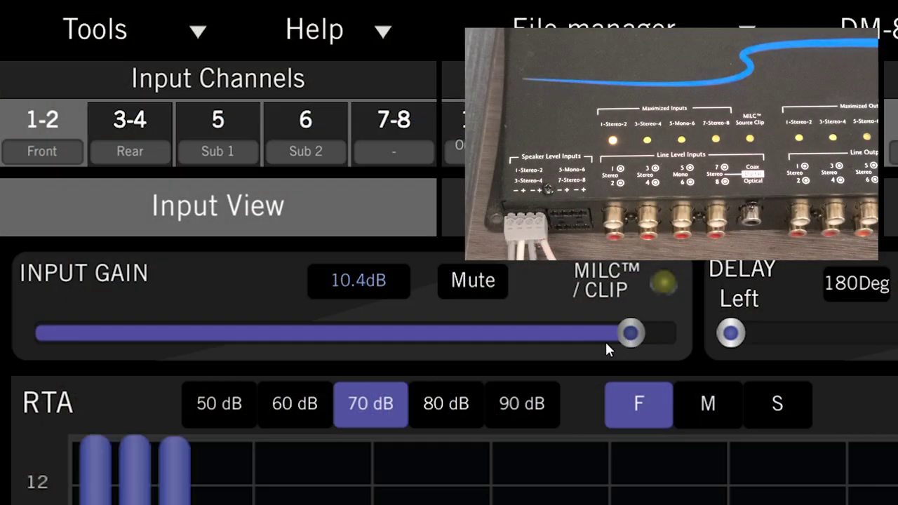
drag(624, 342, 455, 340)
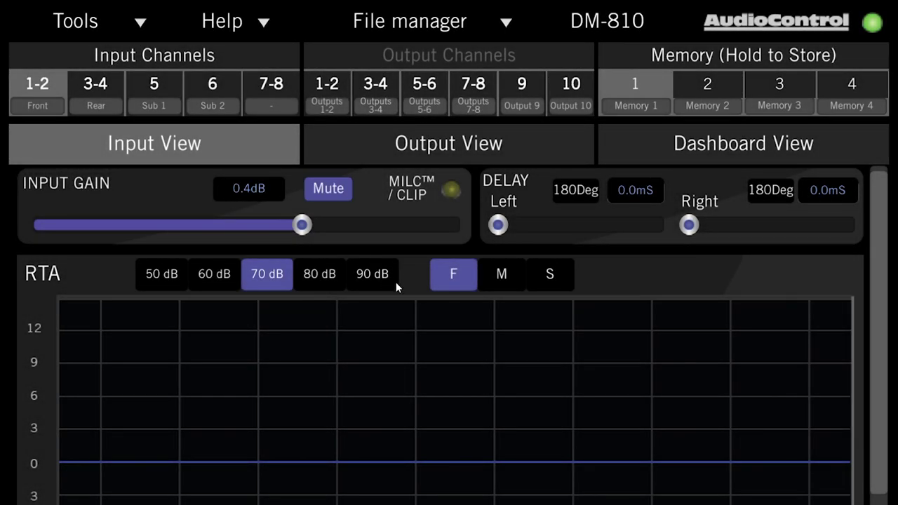
drag(302, 224, 298, 225)
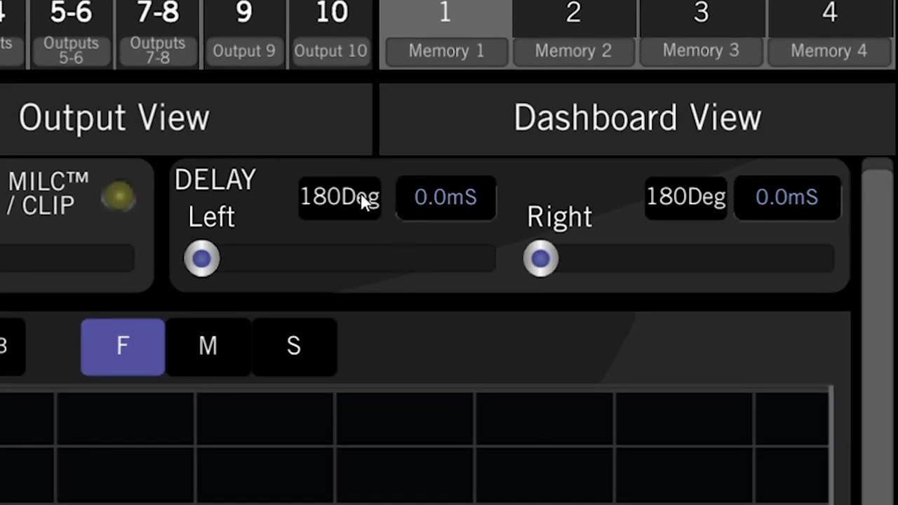
- Toggle the 180-degree phase setting for both the left and right Front inputs
click(364, 201)
click(693, 202)
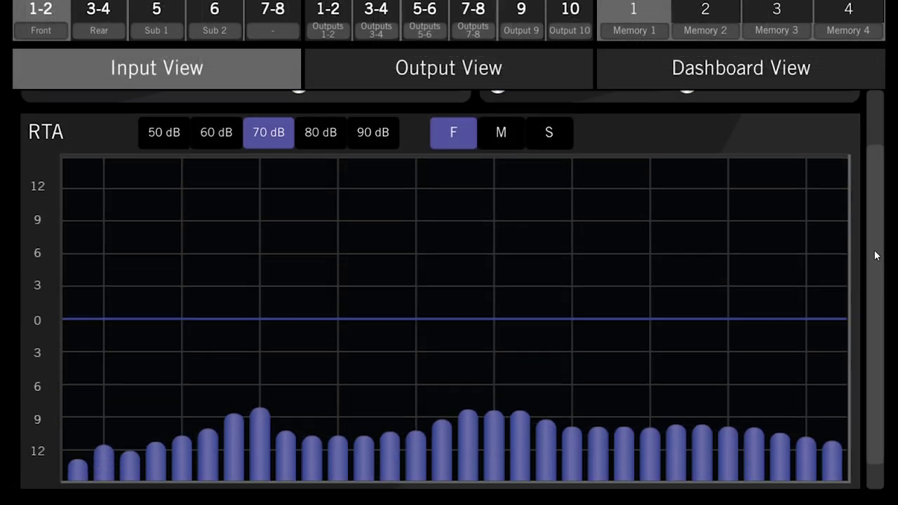
- Compare the Front input's RTA display at the 60, 50, 70 and 80 dB ranges
drag(874, 250, 873, 268)
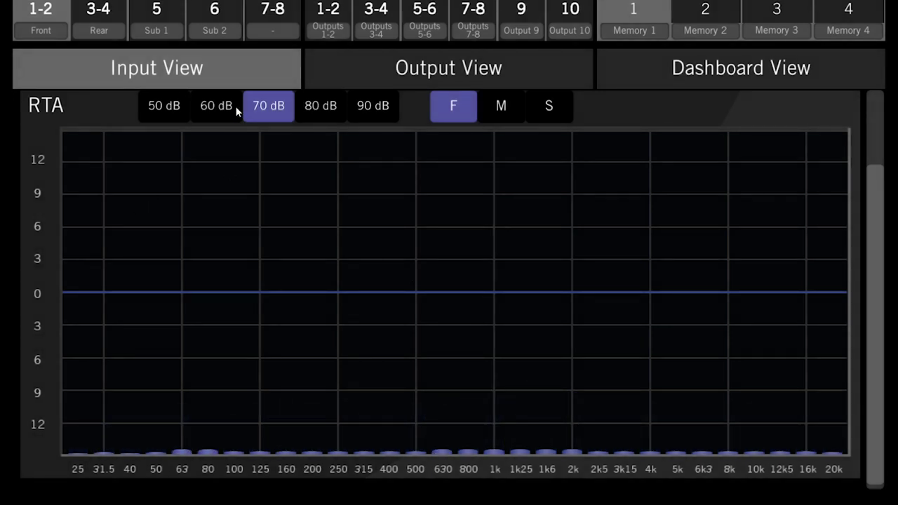
click(227, 106)
click(168, 109)
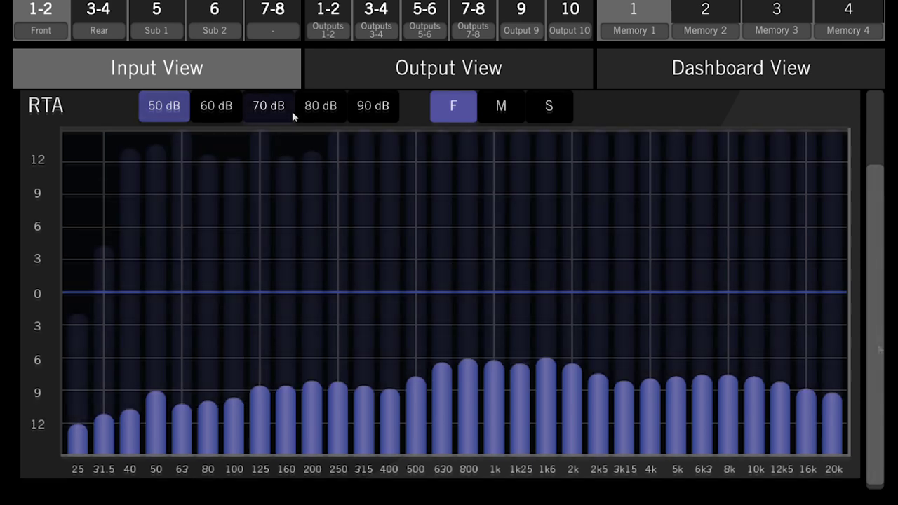
click(291, 111)
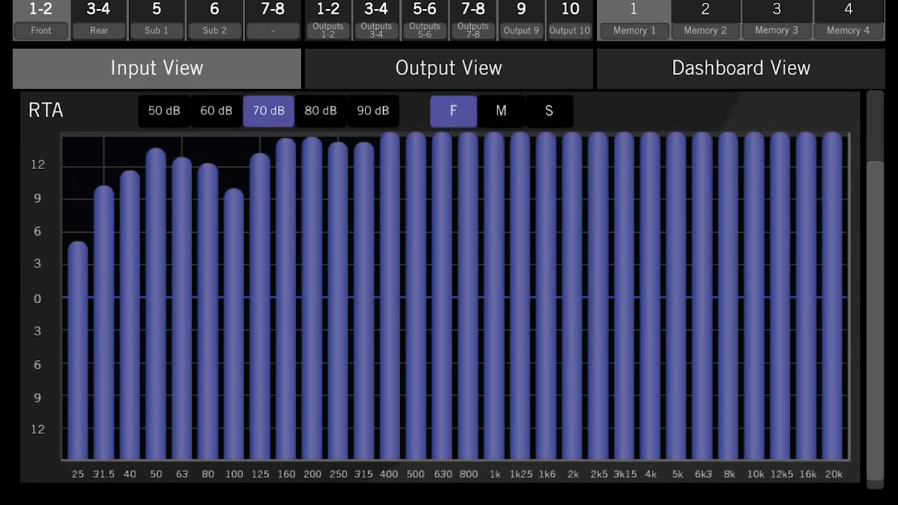
click(327, 108)
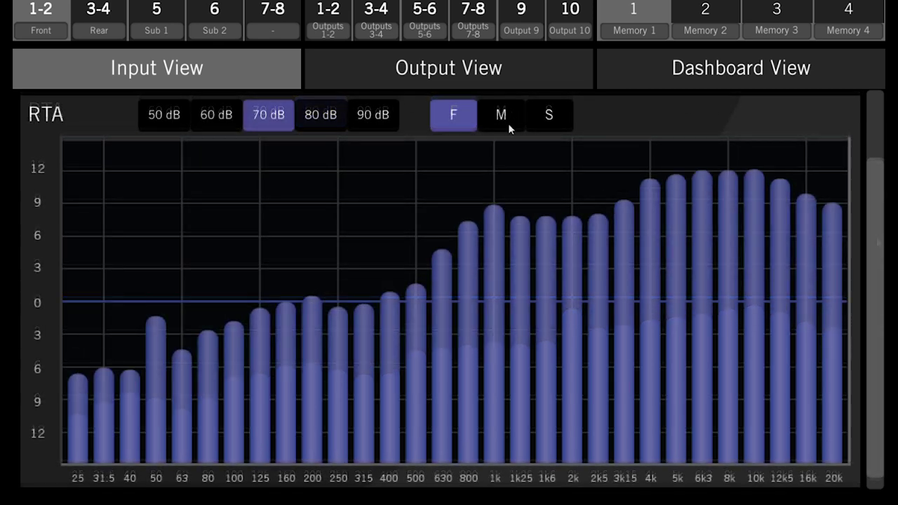
- Try the Medium RTA response speed and set it to Slow
click(508, 123)
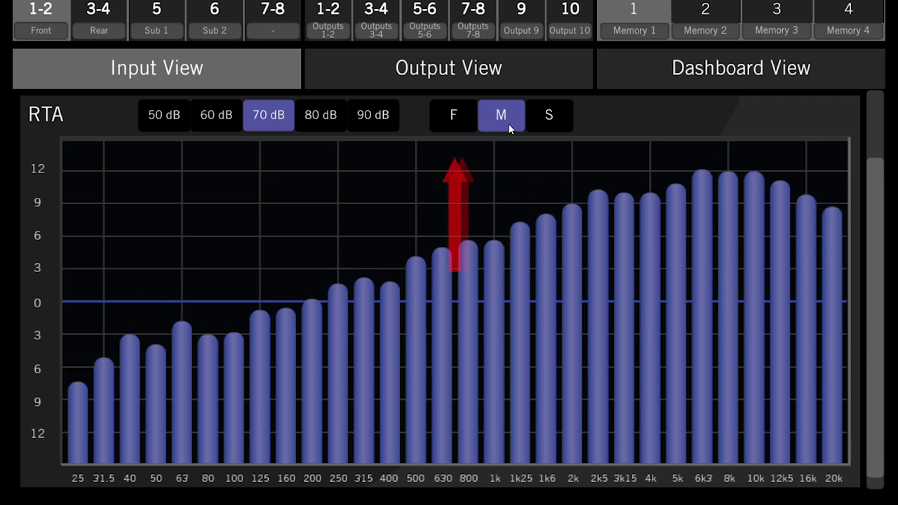
click(555, 124)
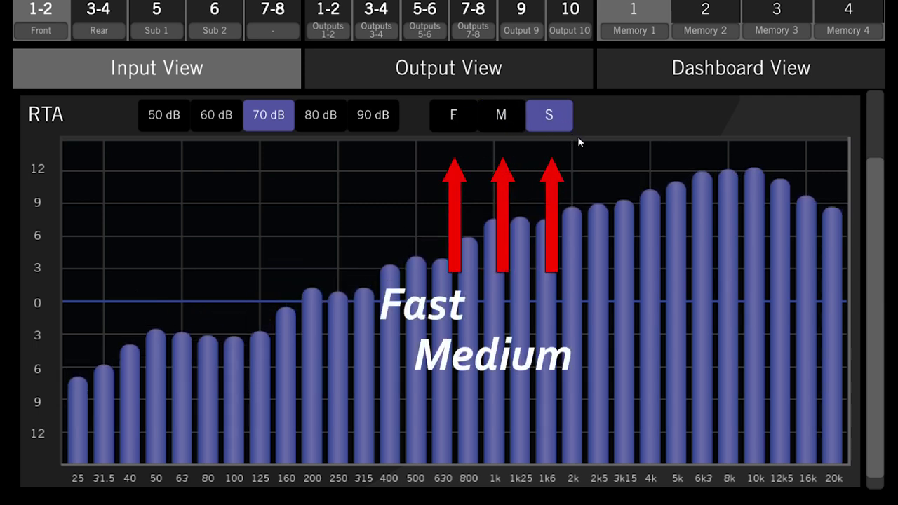